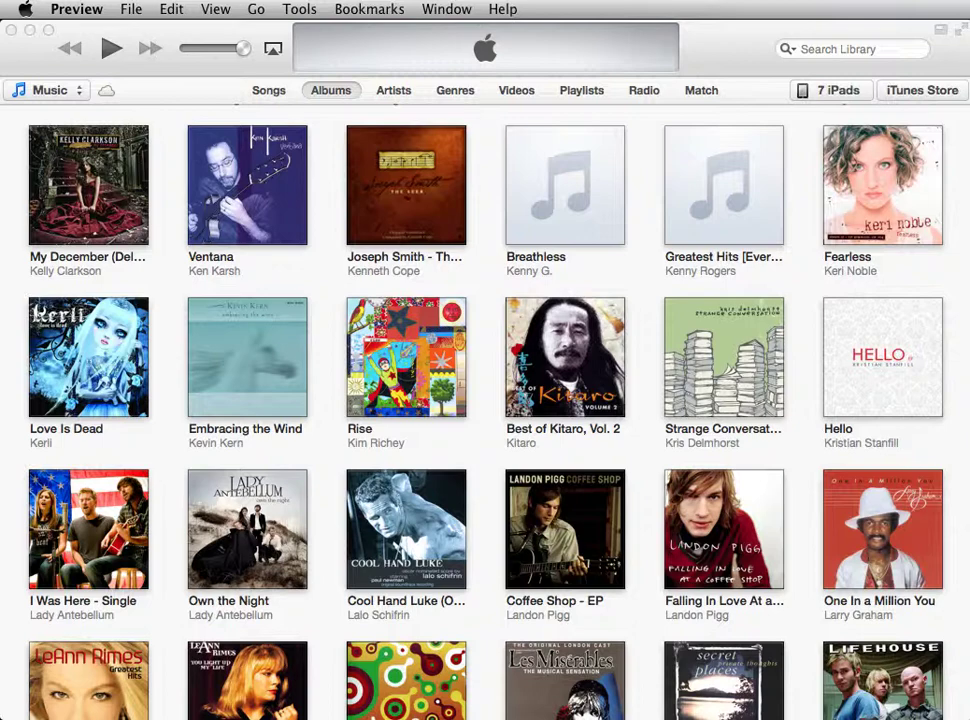
Step: Turn on View > Show Sidebar so the library, store, devices and playlists list beside the album grid
click(707, 68)
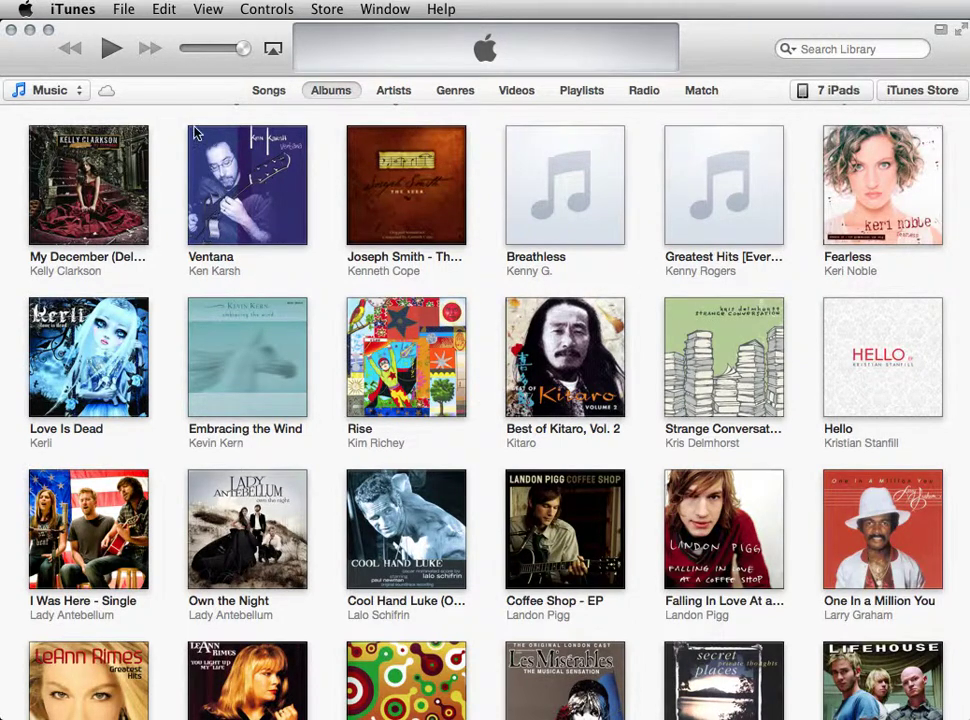
click(210, 10)
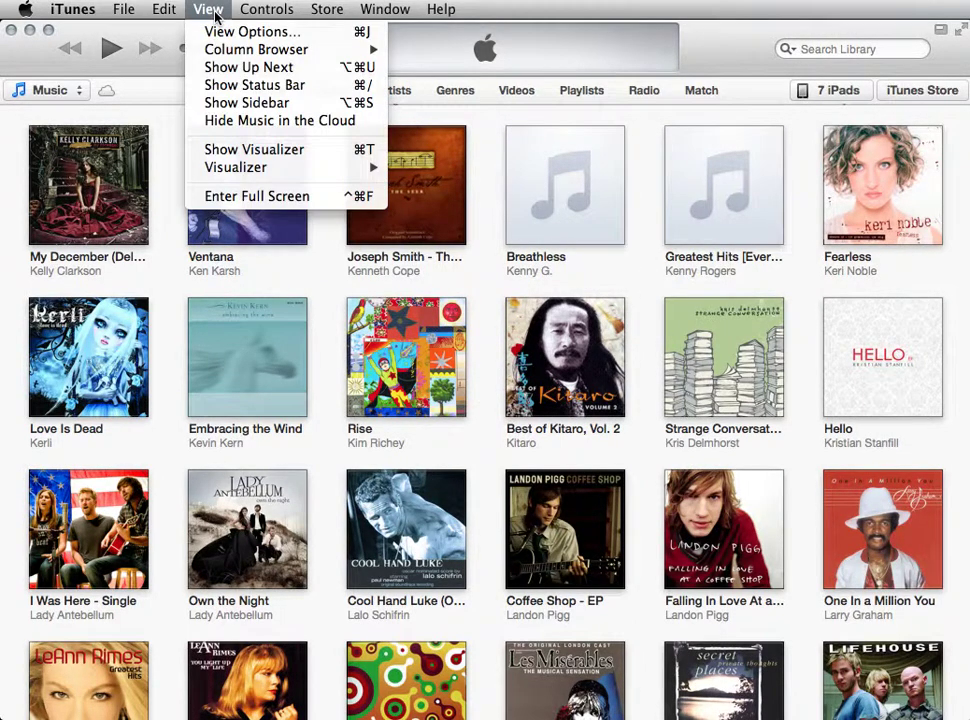
click(255, 103)
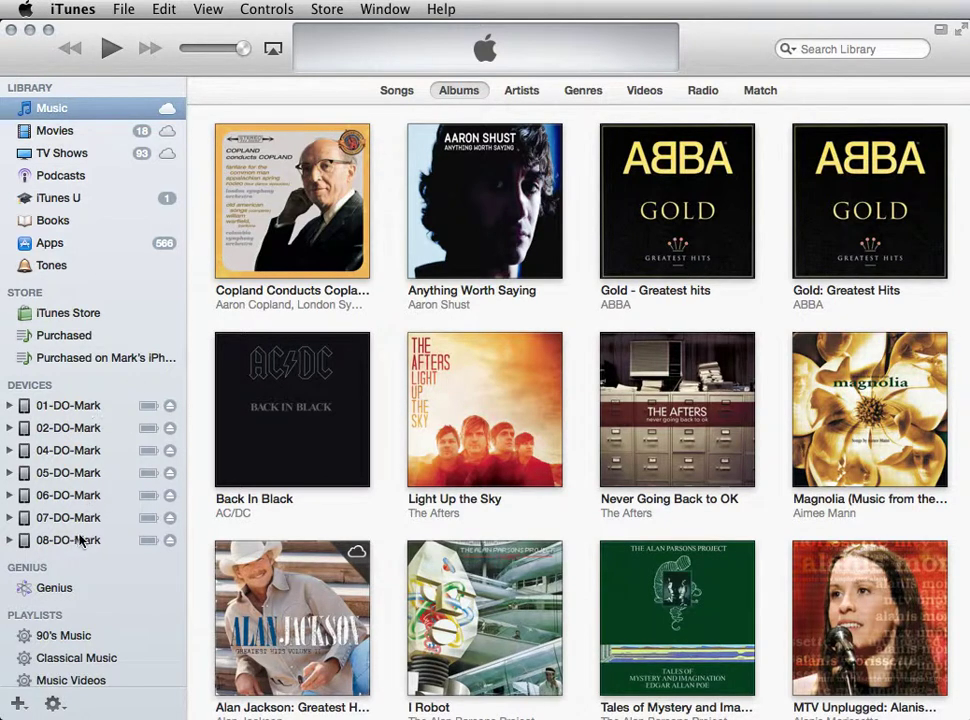
scroll(130, 422, down, 5)
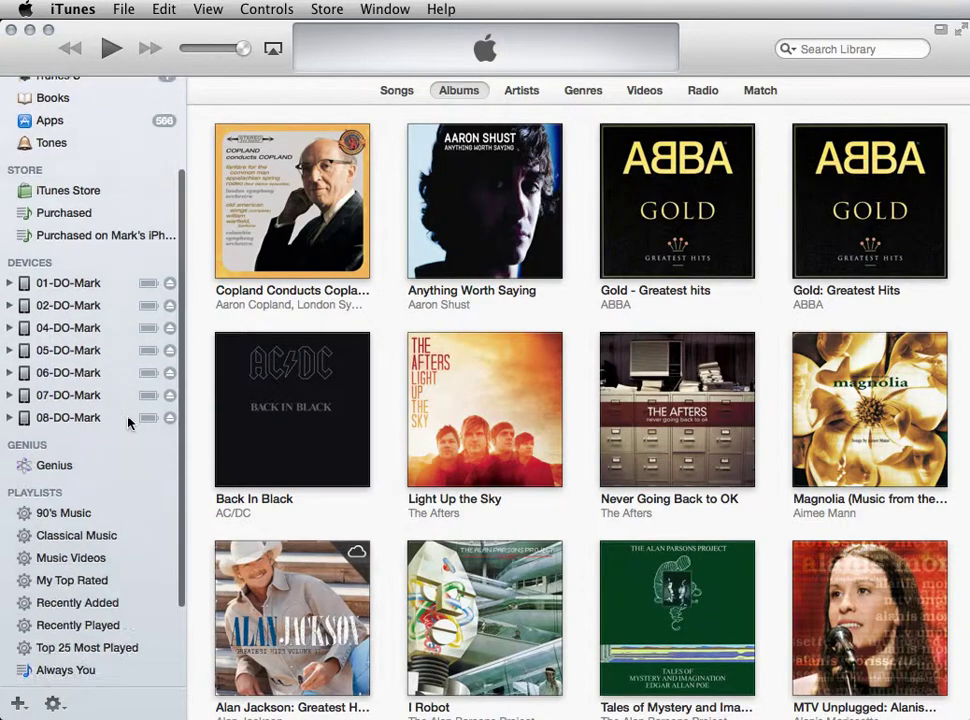
scroll(130, 422, up, 5)
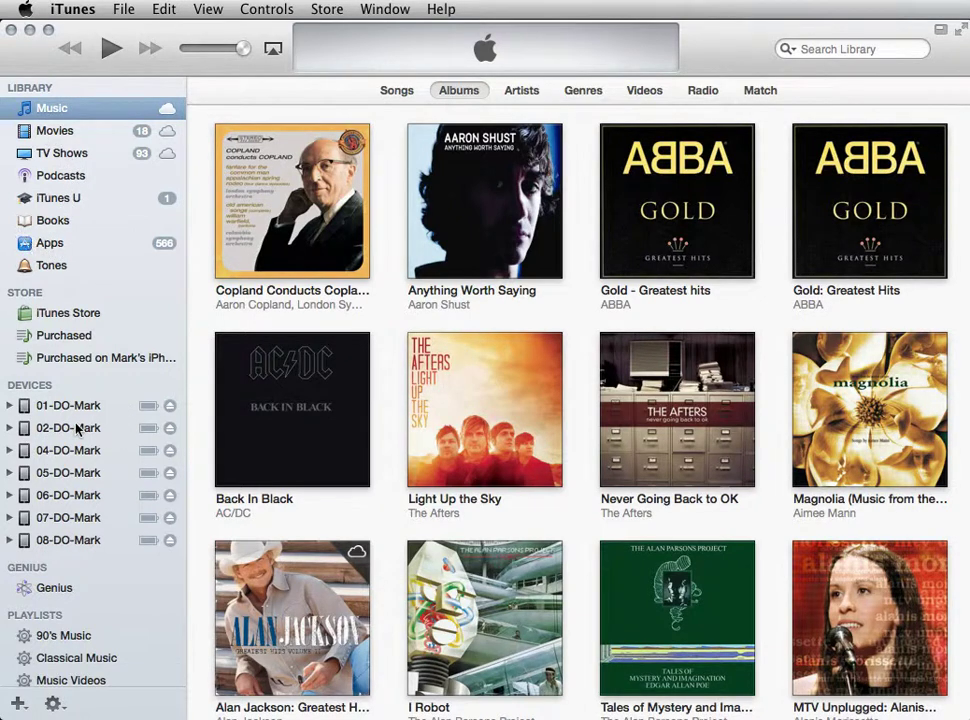
Step: Expand and collapse the 01-DO-Mark device in the sidebar, then bring up the View menu
click(9, 405)
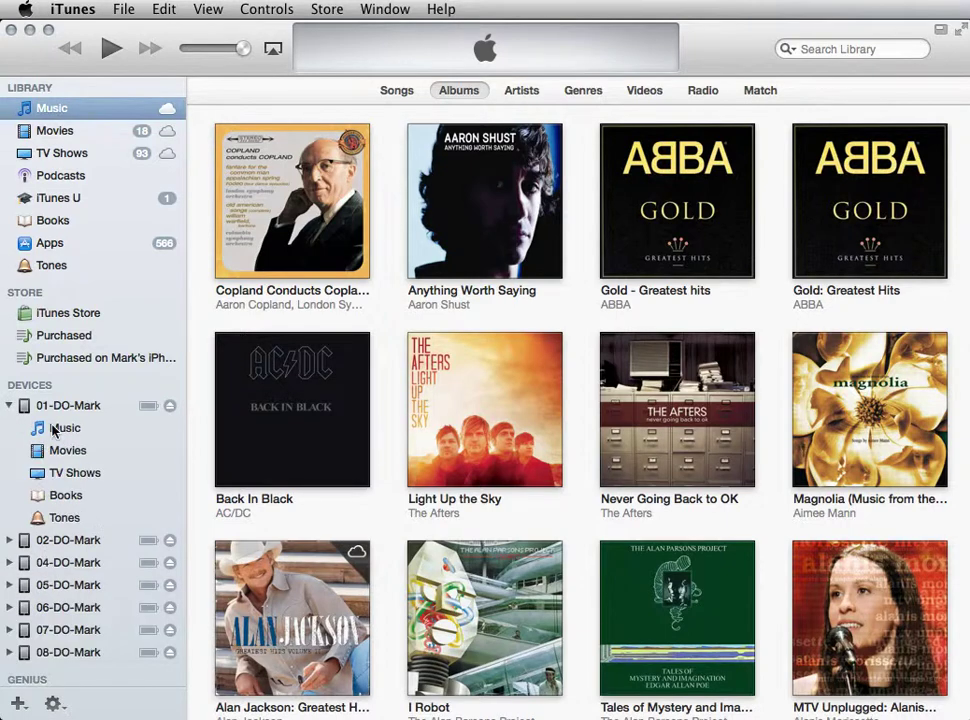
click(9, 405)
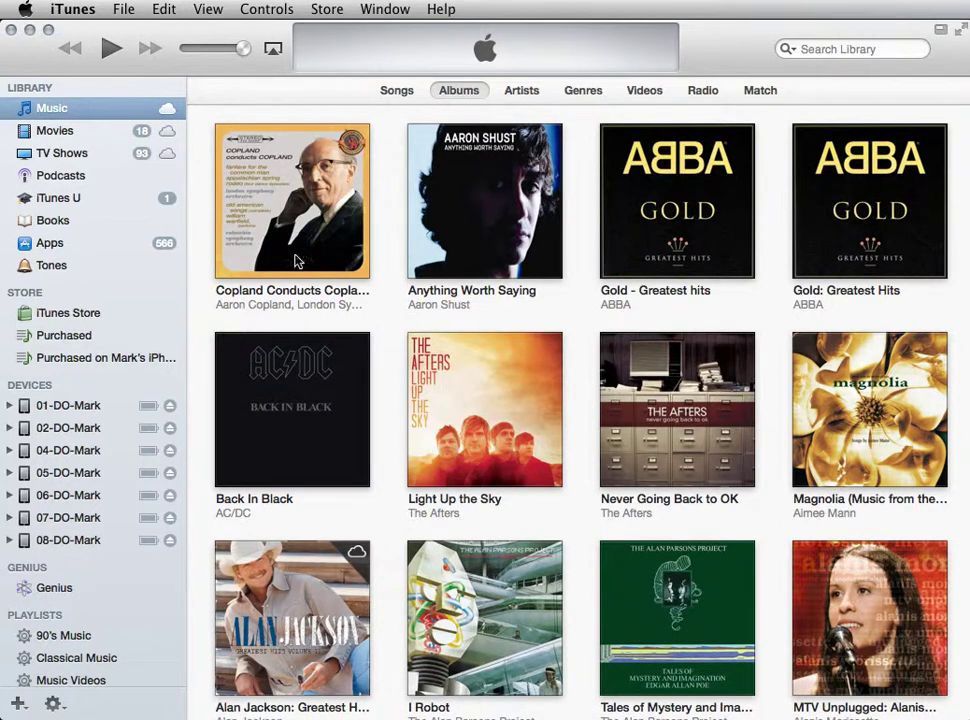
click(210, 11)
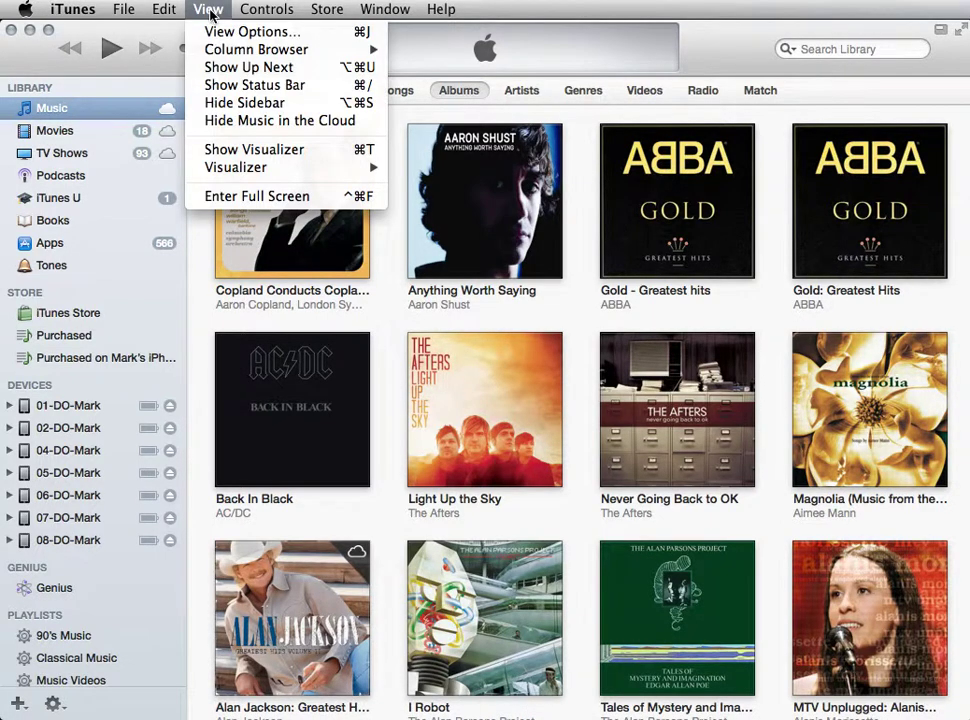
Step: Show the status bar with library totals of 859 albums, 10.5 days, 24.63 GB
click(243, 88)
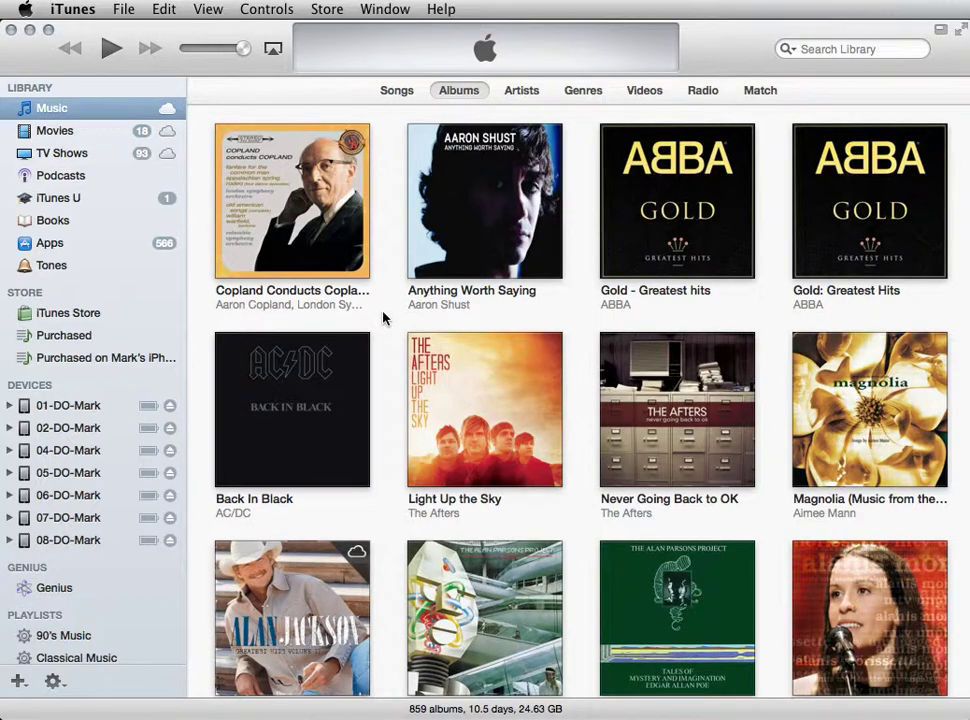
scroll(522, 381, down, 10)
scroll(522, 381, down, 20)
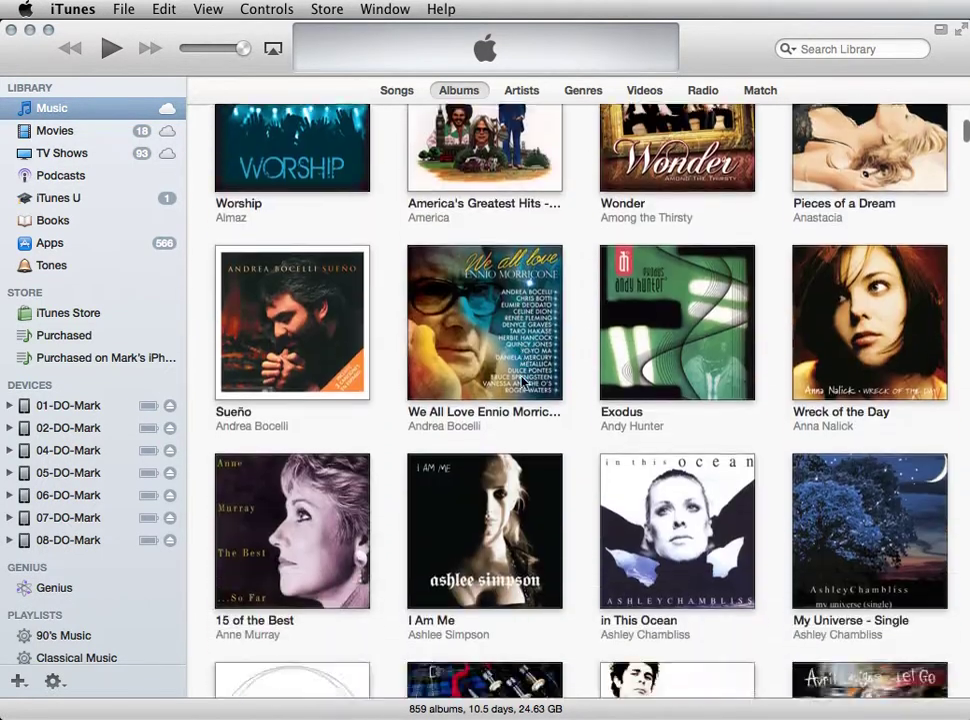
scroll(522, 381, down, 5)
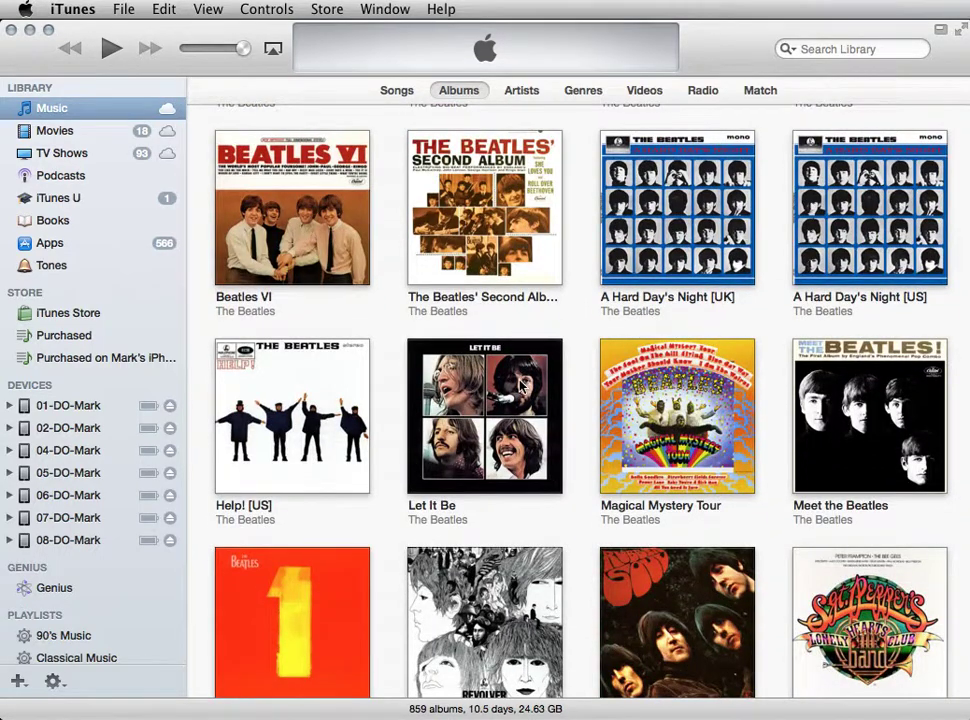
scroll(521, 384, down, 10)
scroll(520, 386, down, 20)
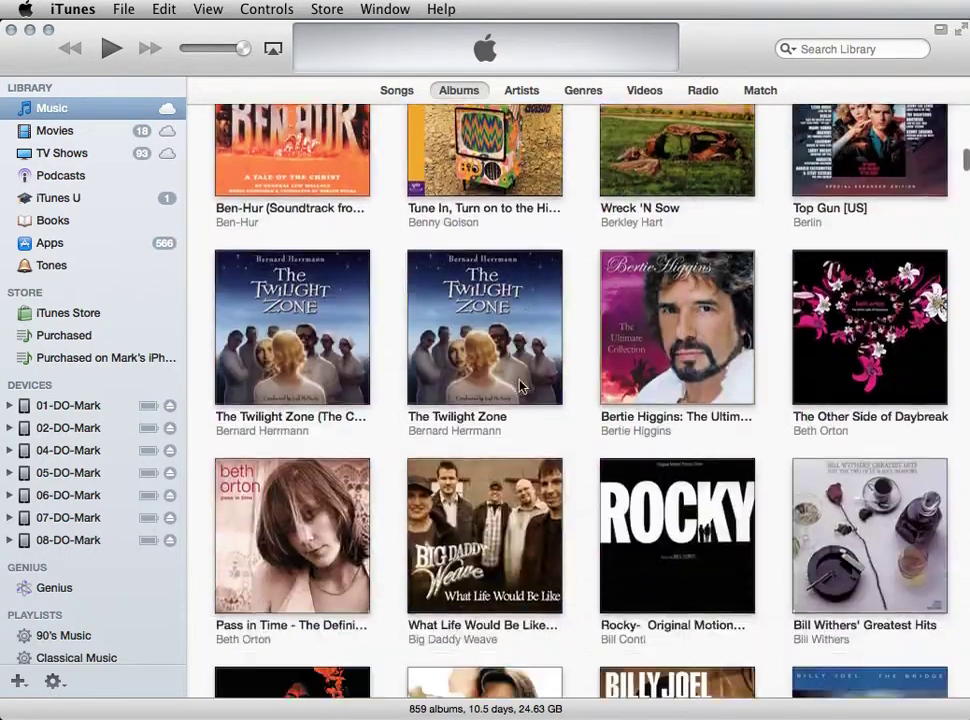
scroll(520, 386, down, 20)
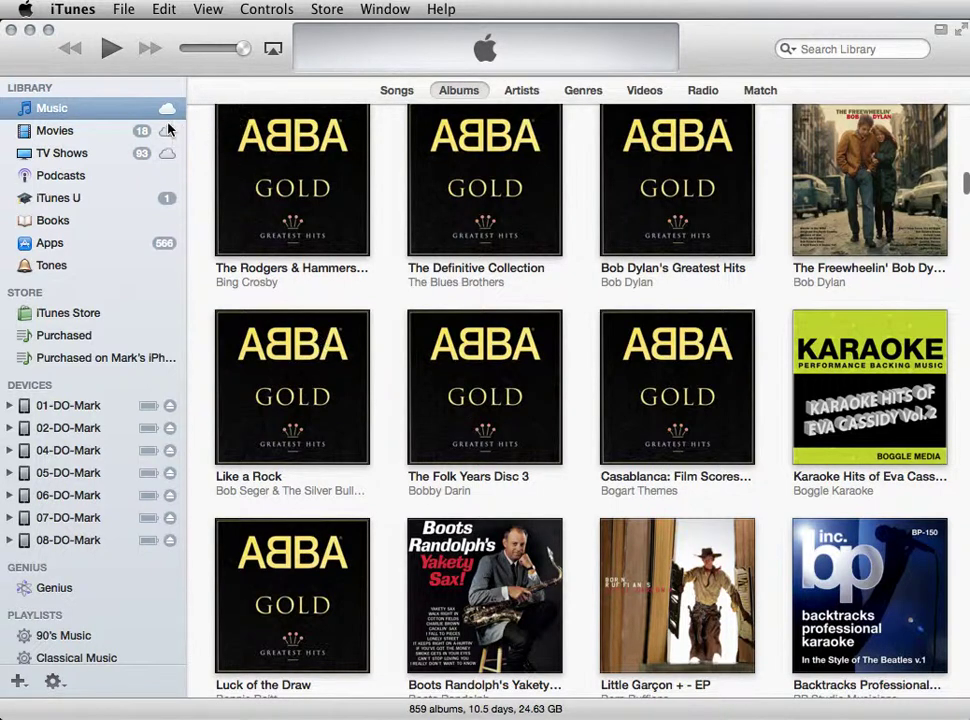
click(208, 9)
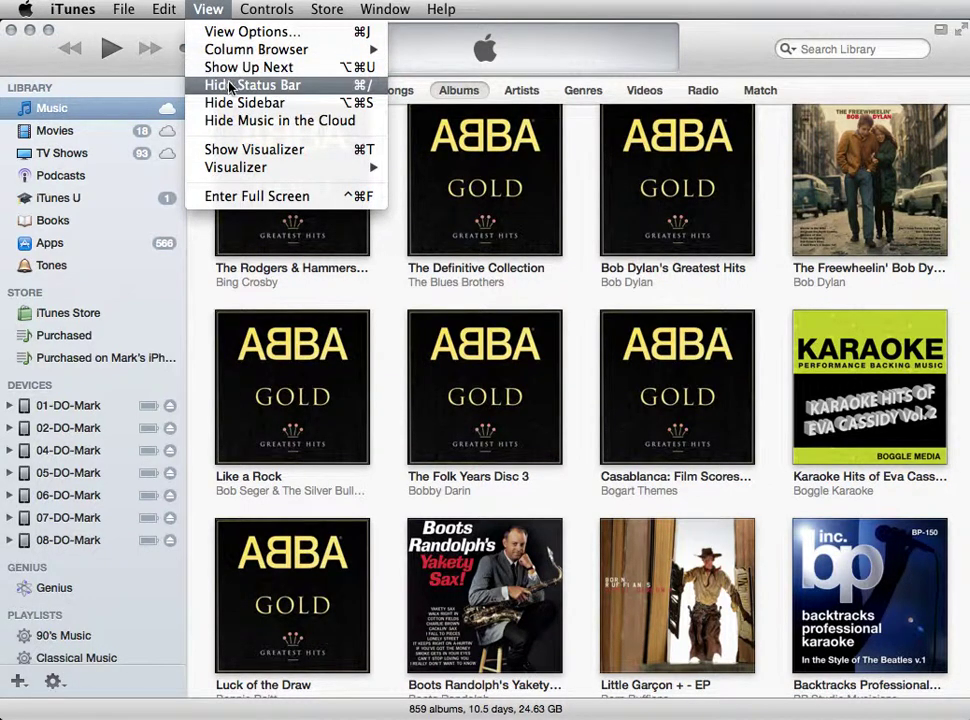
Step: Hide Music in the Cloud, then select the 01-DO-Mark device to view its Apps page
click(329, 121)
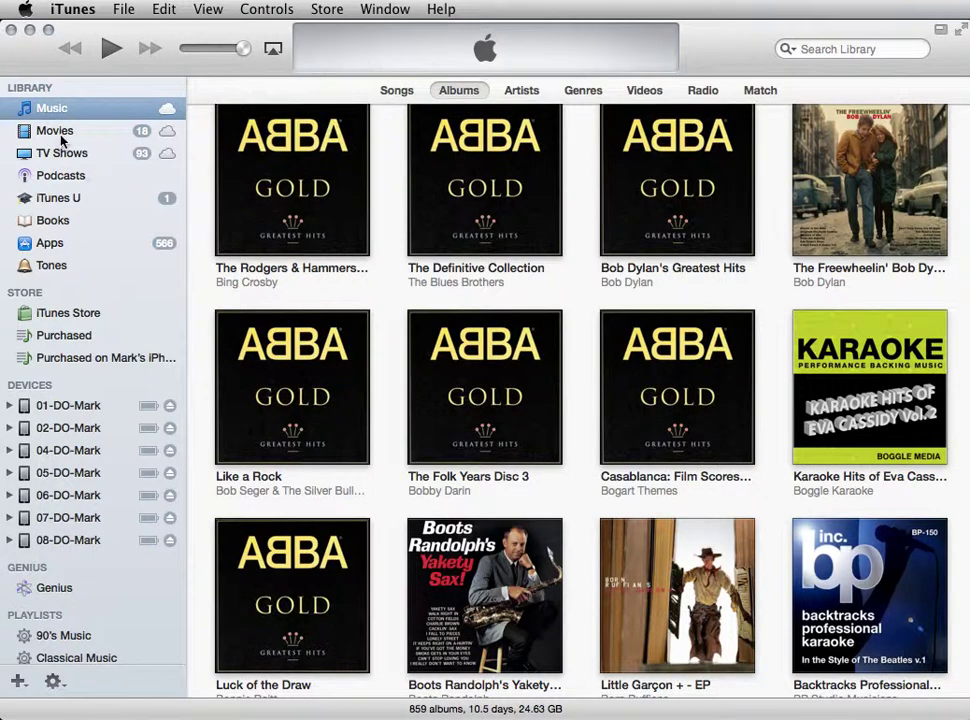
scroll(362, 362, down, 15)
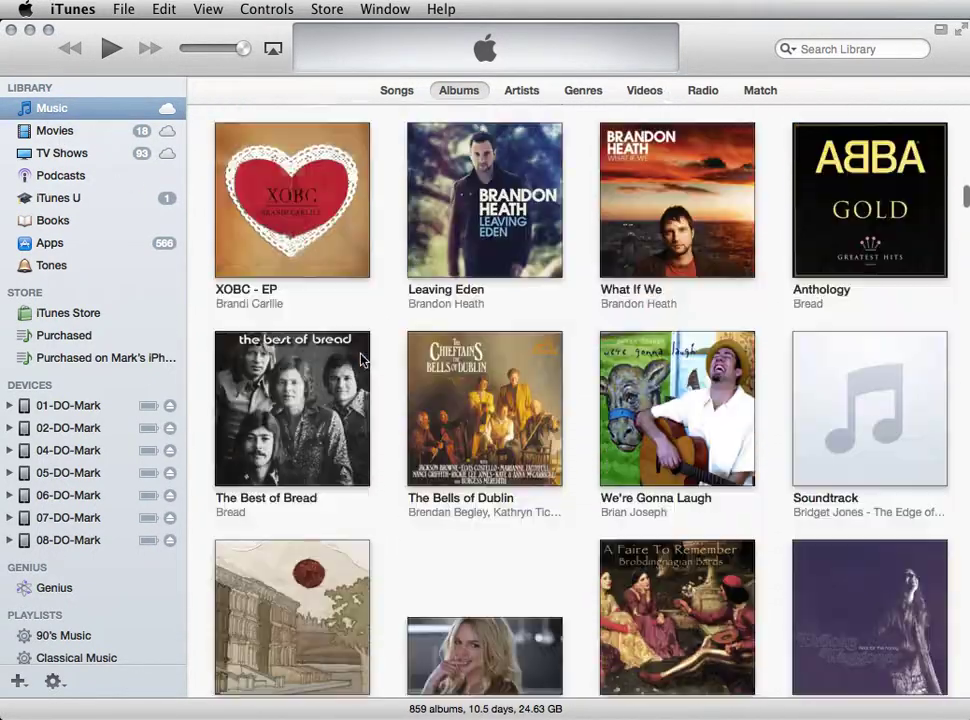
scroll(362, 362, down, 20)
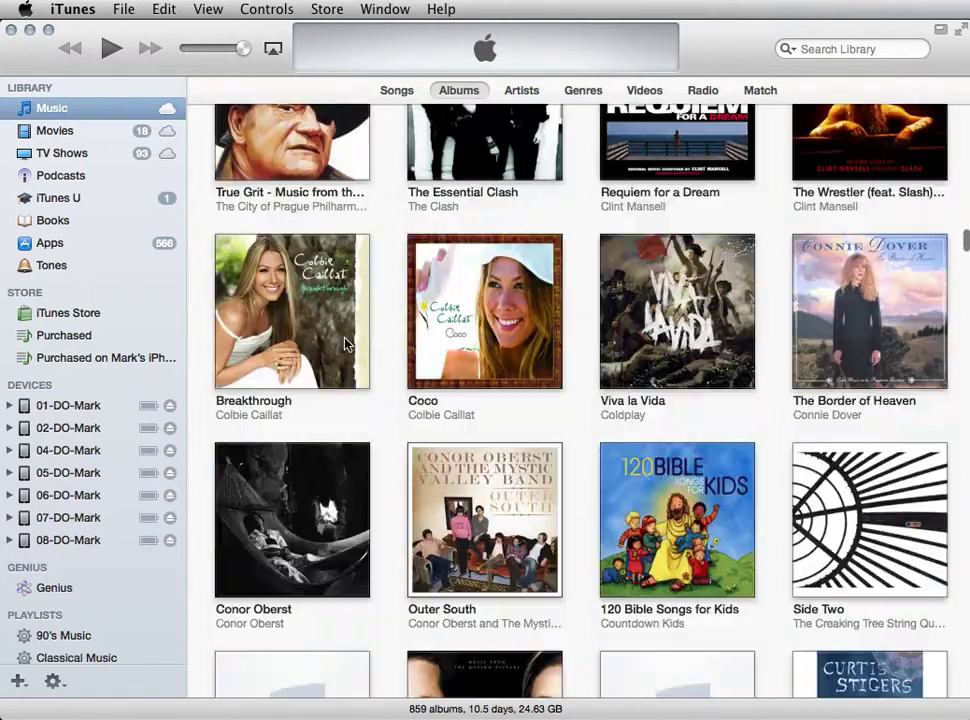
scroll(336, 381, down, 2)
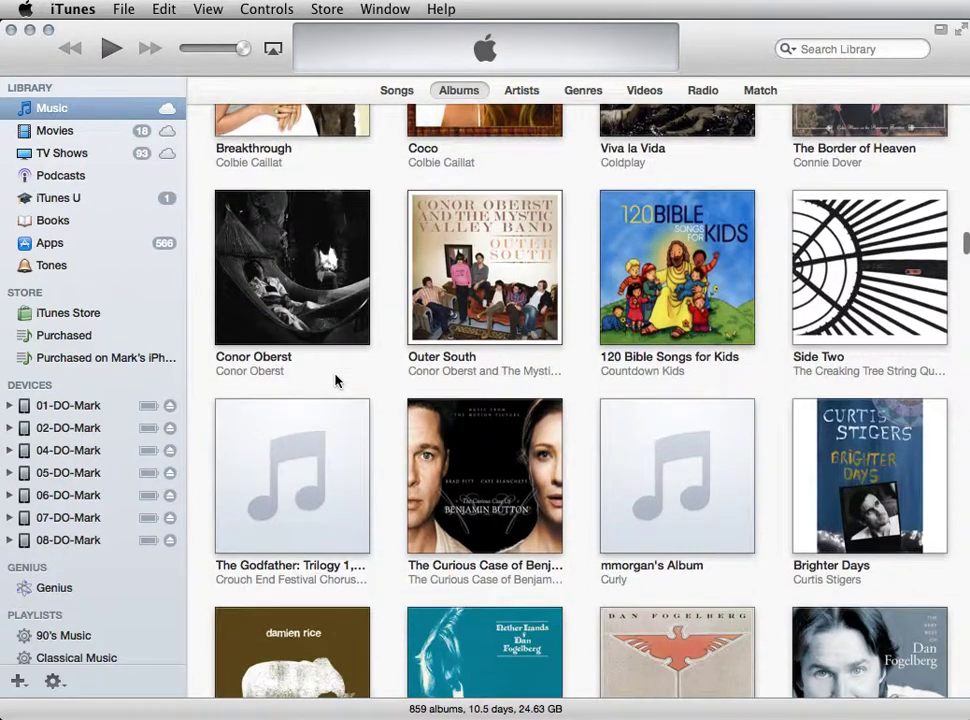
click(56, 408)
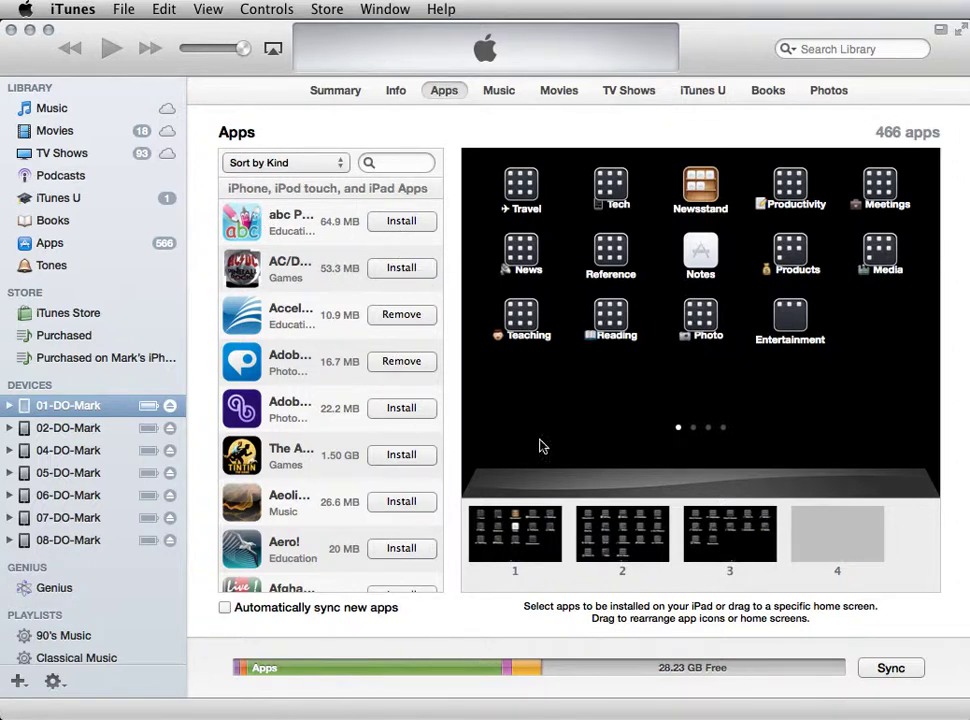
Step: Tick Automatically sync new apps on the 01-DO-Mark iPad's Apps page
scroll(310, 336, down, 5)
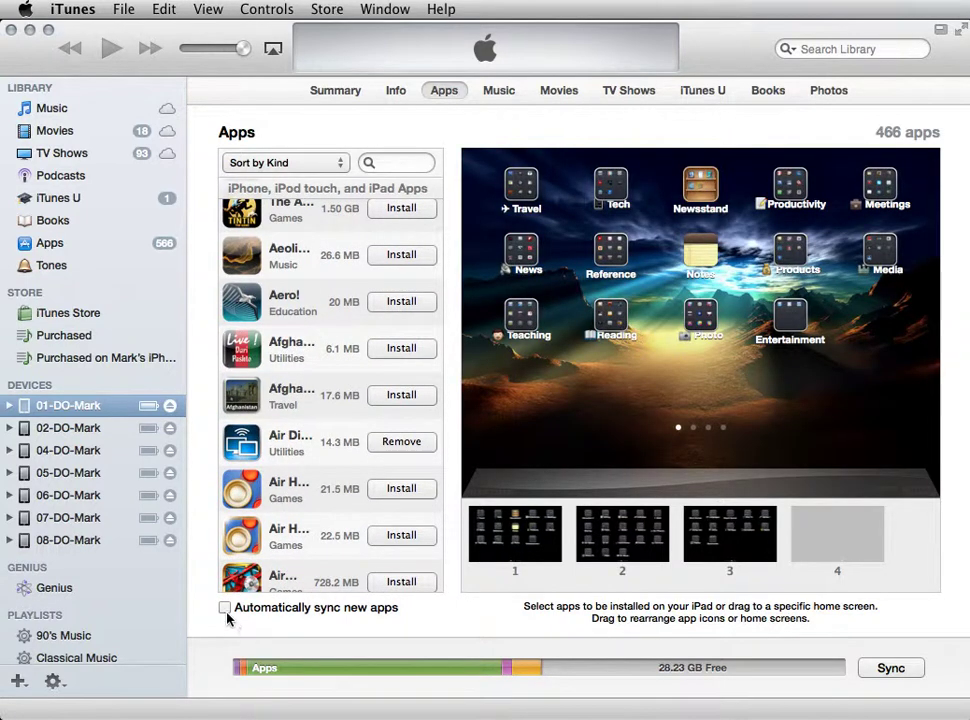
click(225, 608)
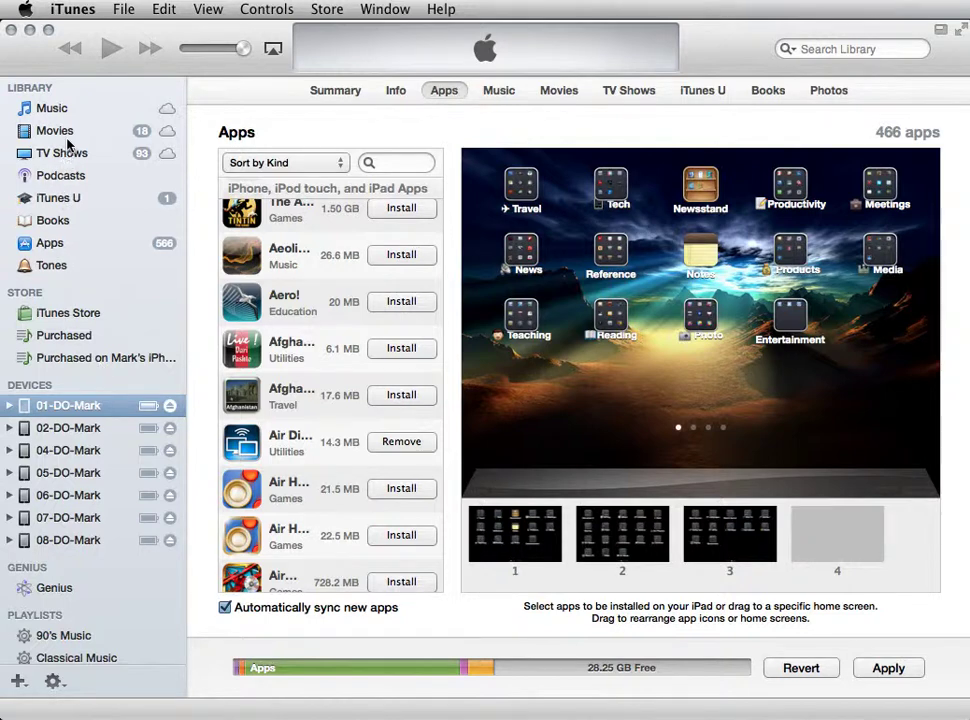
Step: Go to the Apps library and bring up its 566 available updates
click(52, 246)
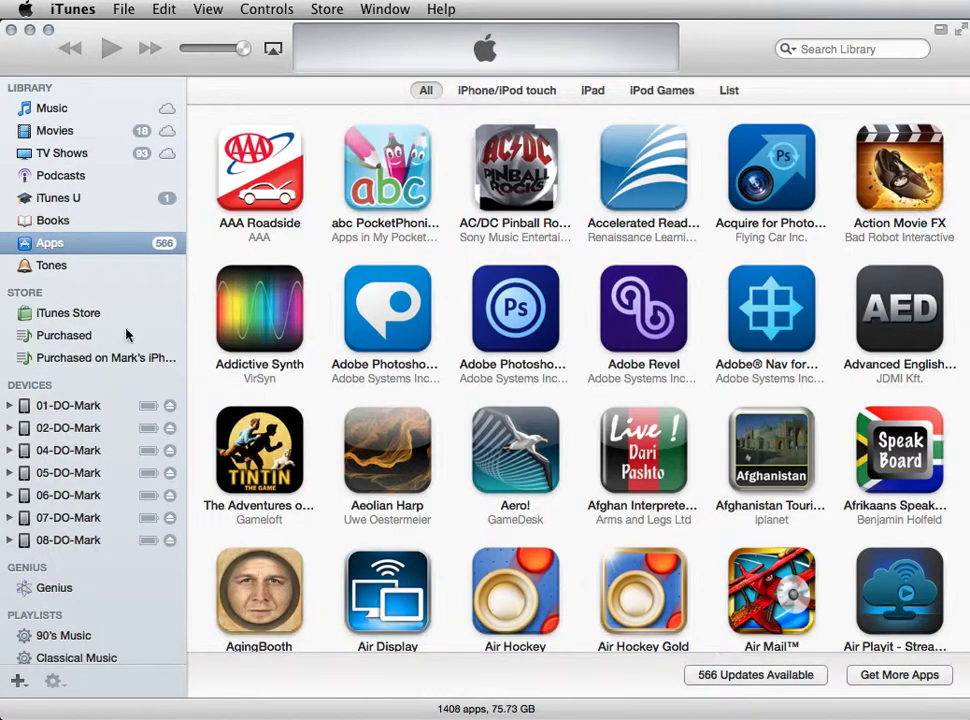
click(770, 676)
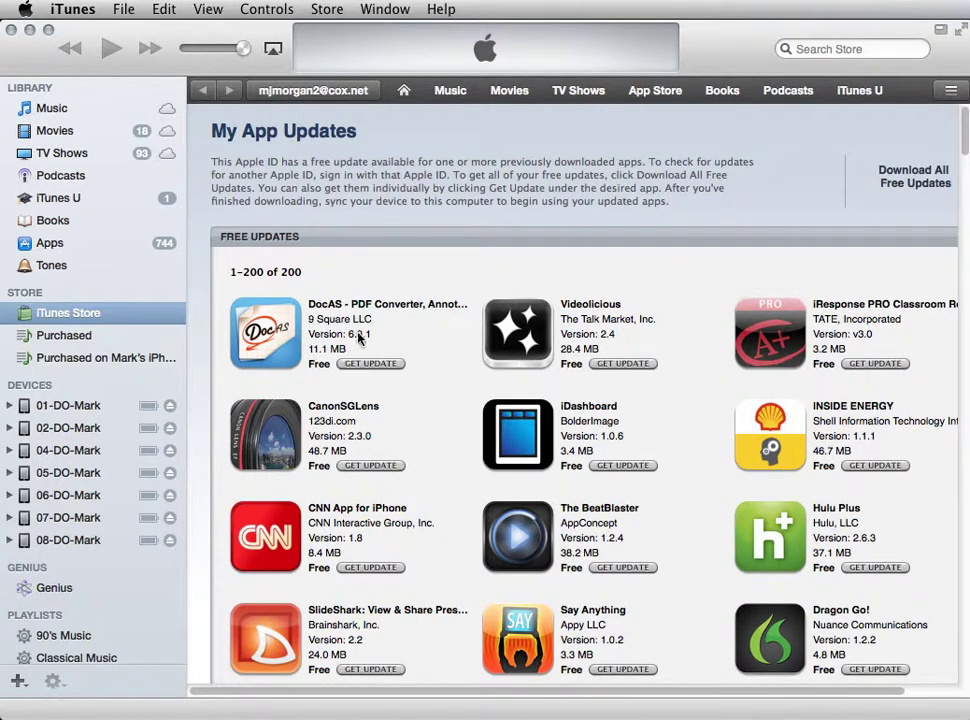
Step: Get the Videolicious and DocAS updates and move the Downloads window to the centre
click(622, 366)
click(394, 366)
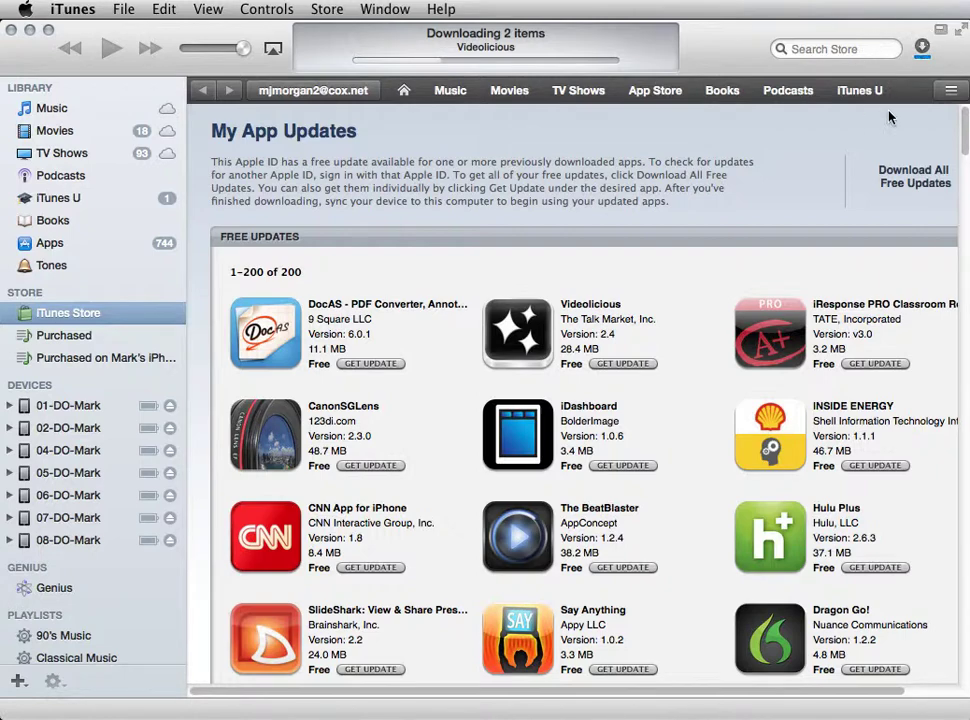
click(922, 48)
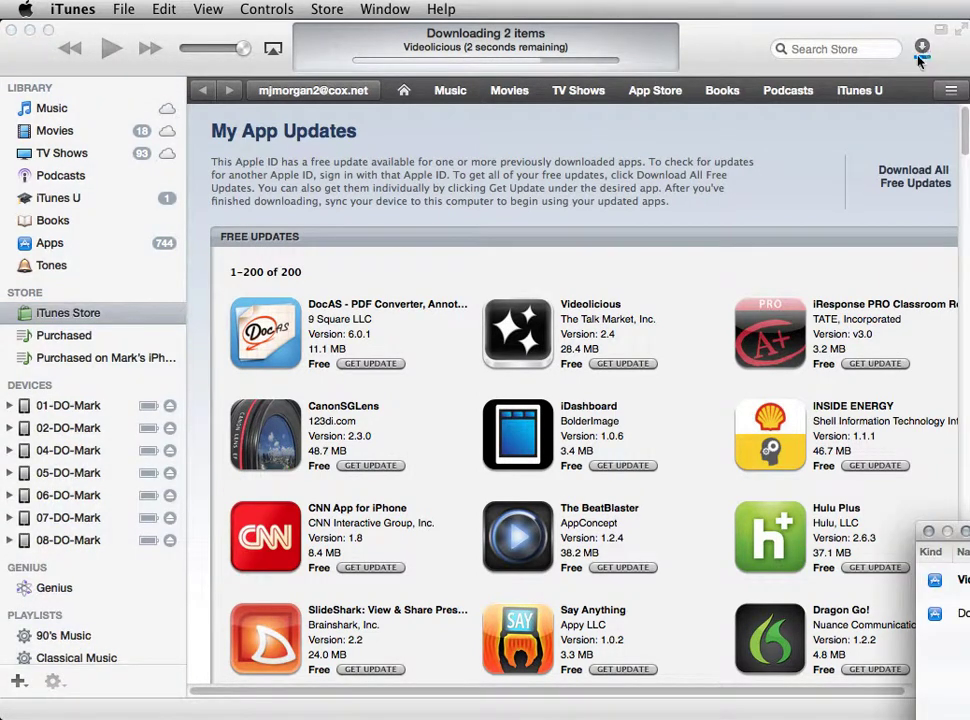
click(964, 531)
drag(910, 524, 267, 258)
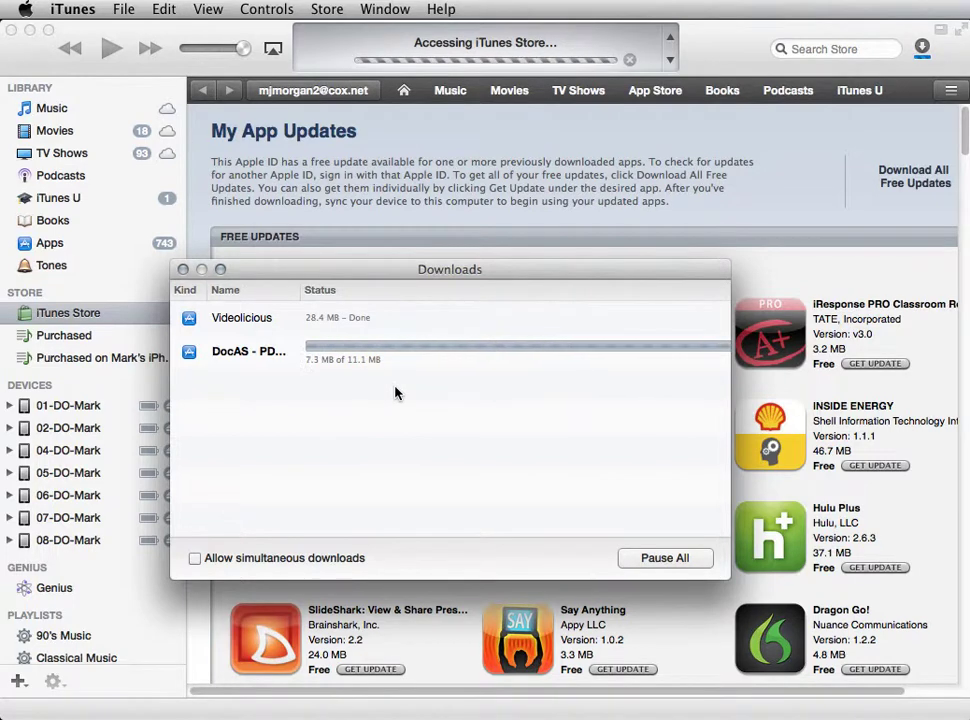
drag(502, 277, 505, 276)
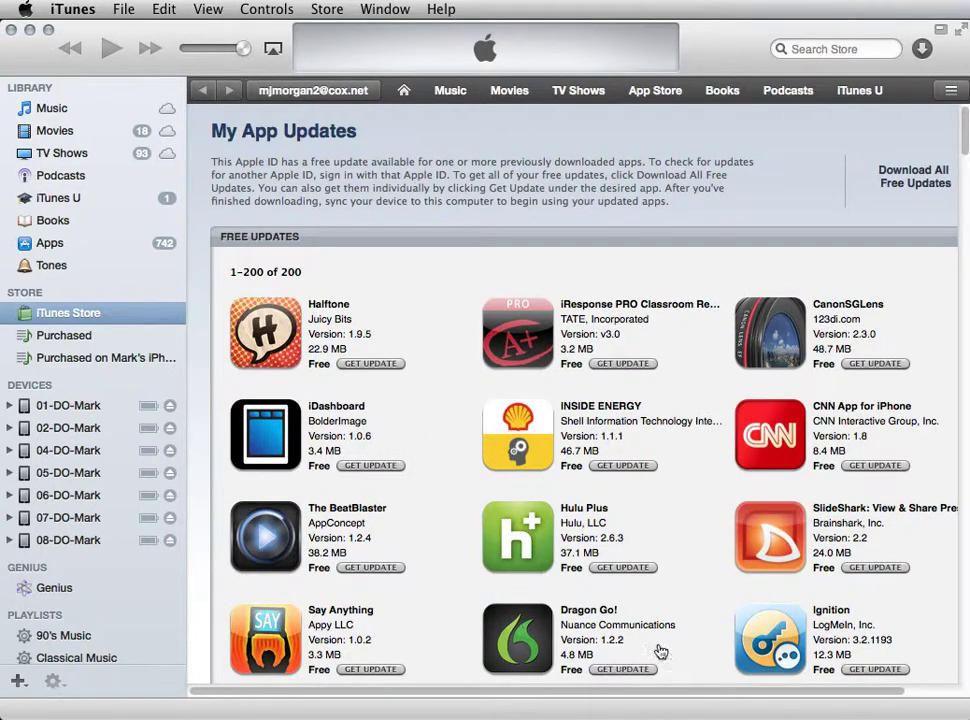
Step: Get The BeatBlaster update and check its progress in the Downloads window
scroll(422, 611, down, 3)
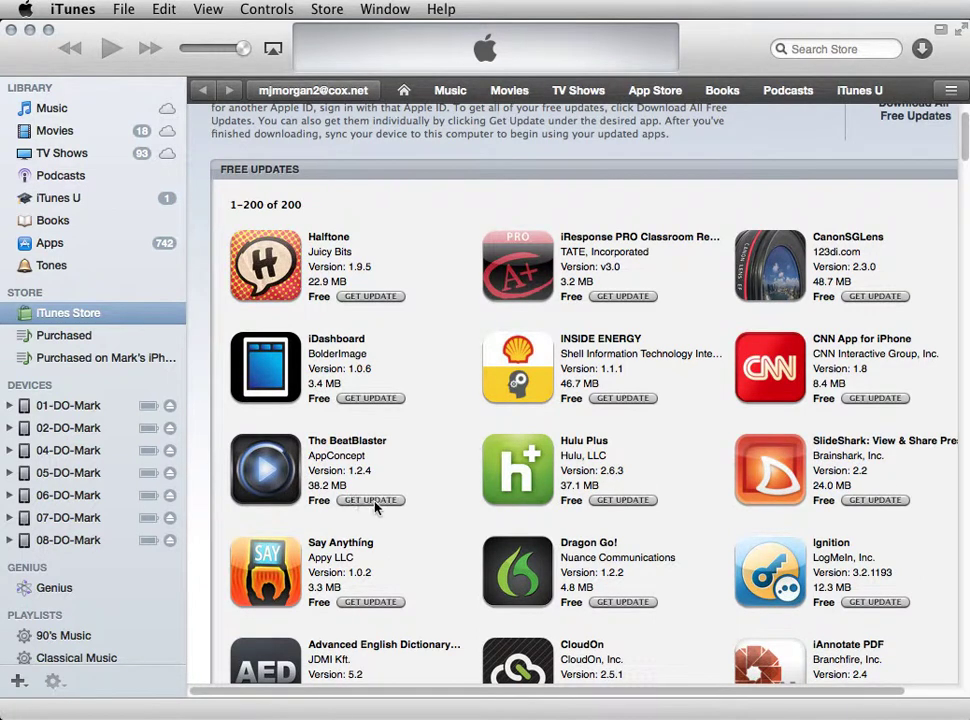
click(376, 505)
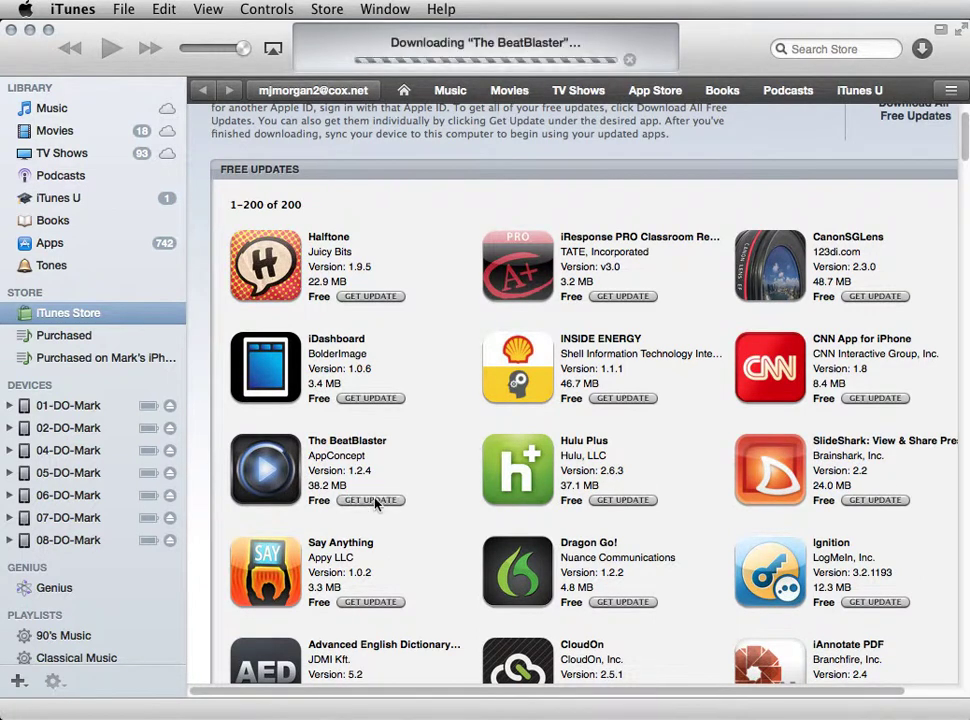
click(921, 48)
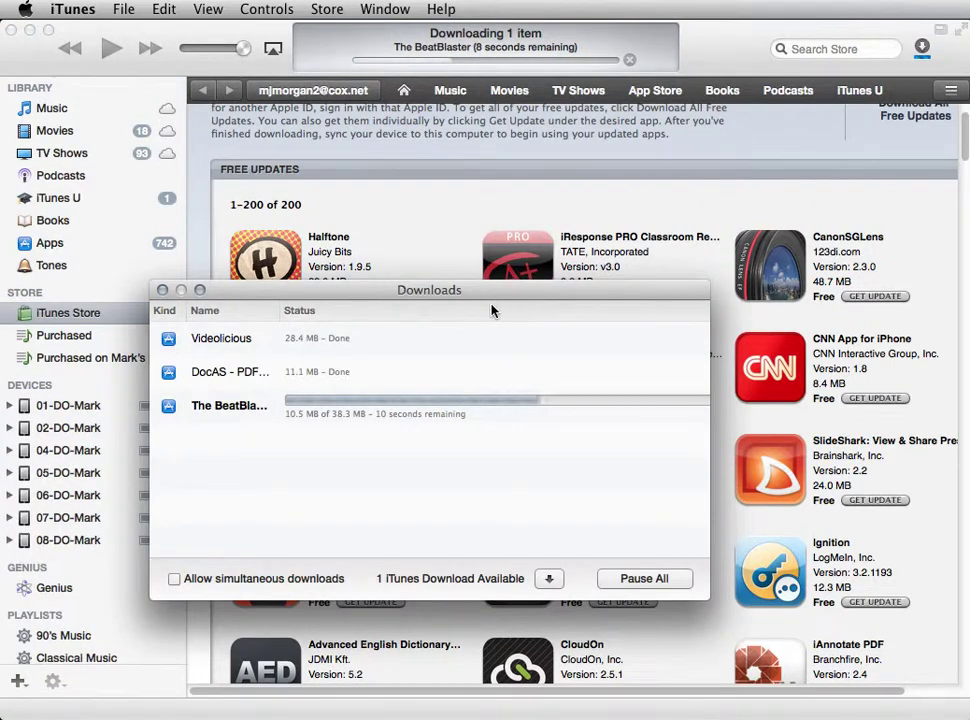